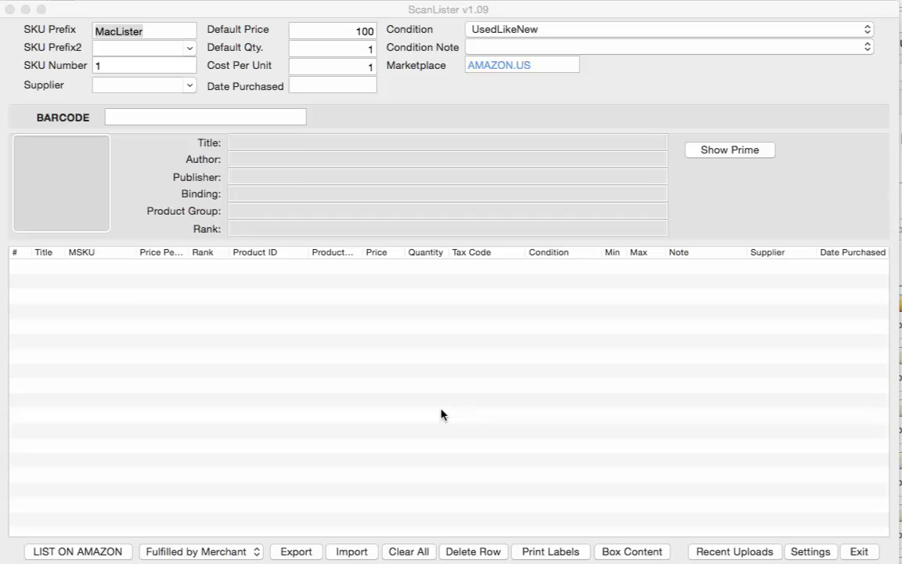
- Select and copy the ID of the WORKING MDW2 shipment (200 MSKUs, 200 units)
left_click(632, 552)
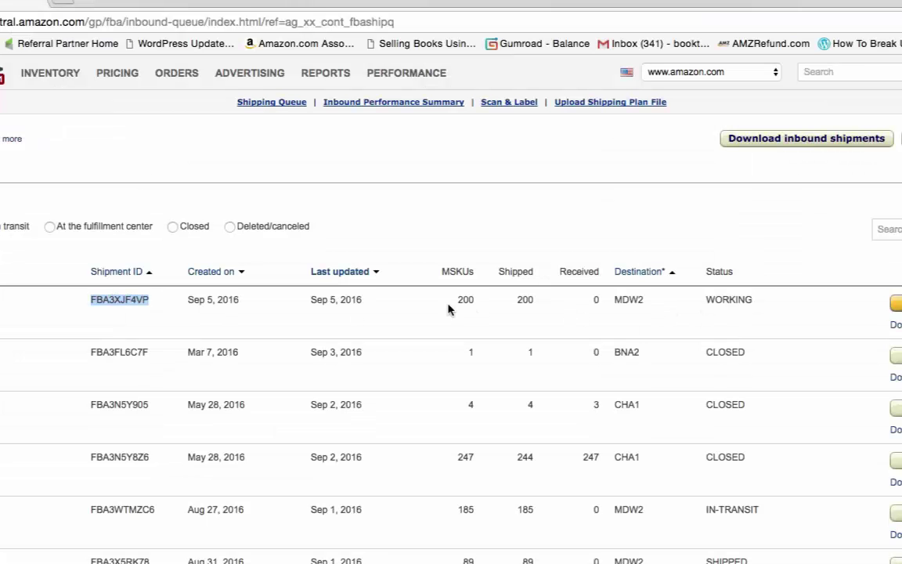
left_click(91, 303)
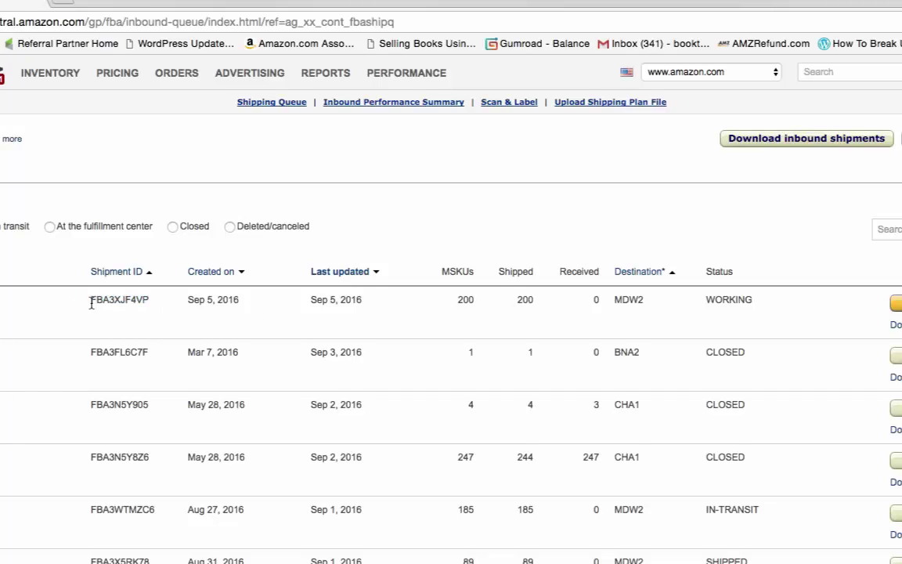
left_click_drag(91, 303, 173, 299)
key("super+c")
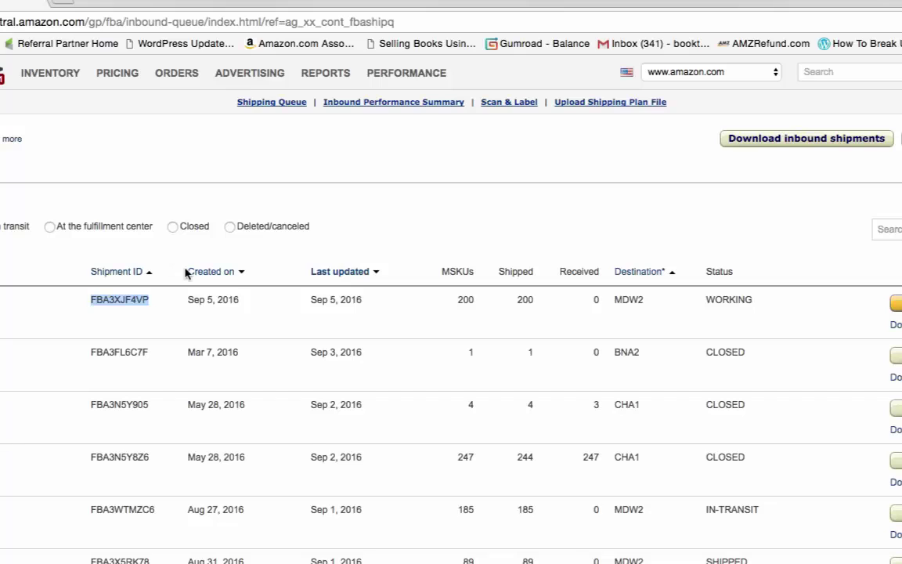
- Start a new shipment in ScanLister from the pasted shipment ID, loading MDW2 with 200 units
key("super+Tab")
left_click(426, 33)
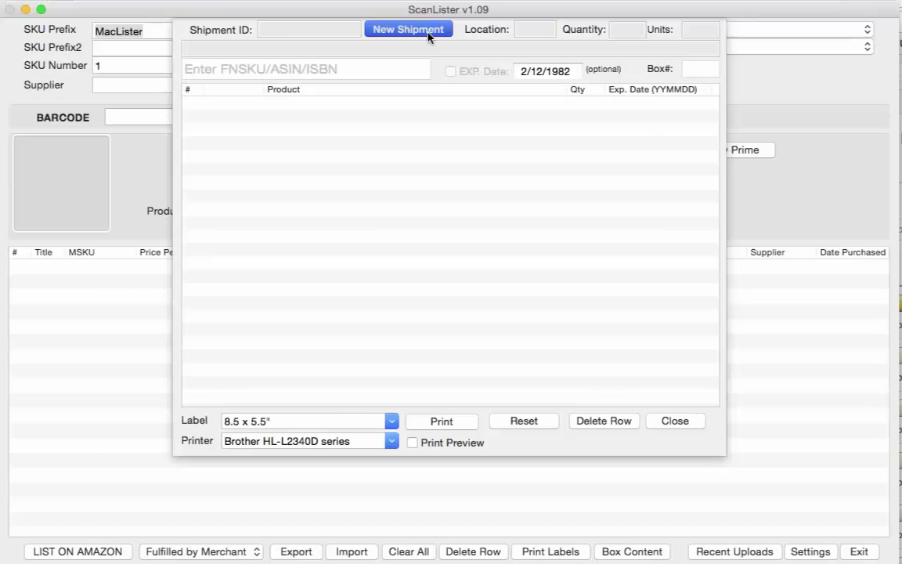
key("super+v")
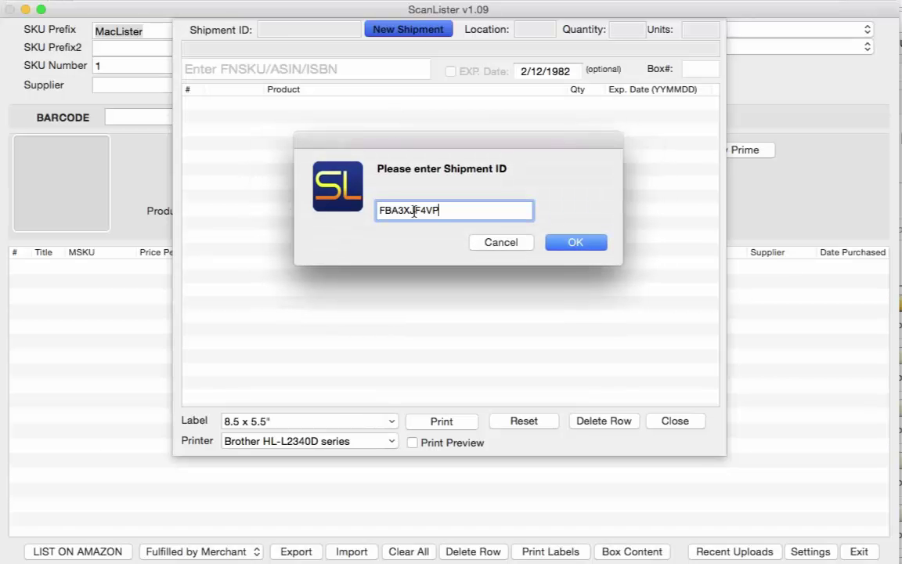
left_click(586, 243)
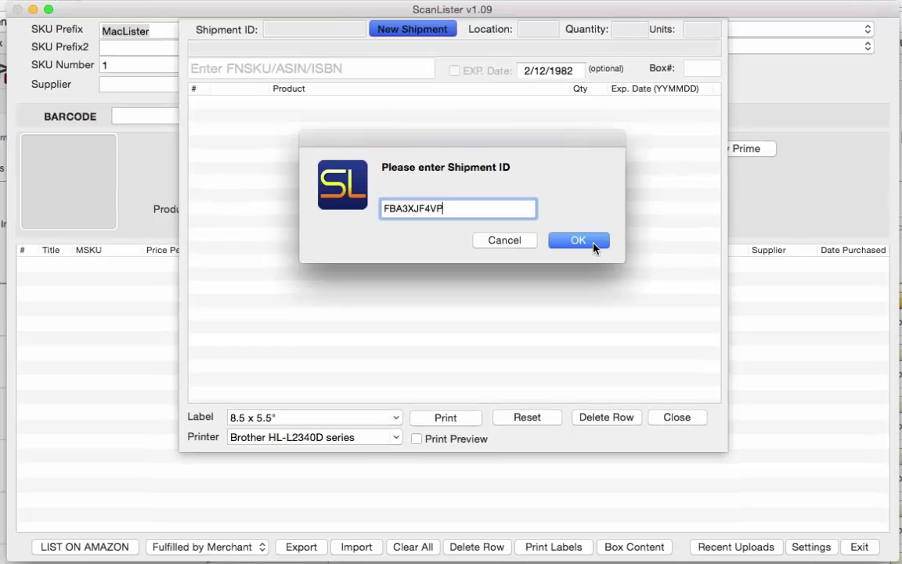
left_click(586, 244)
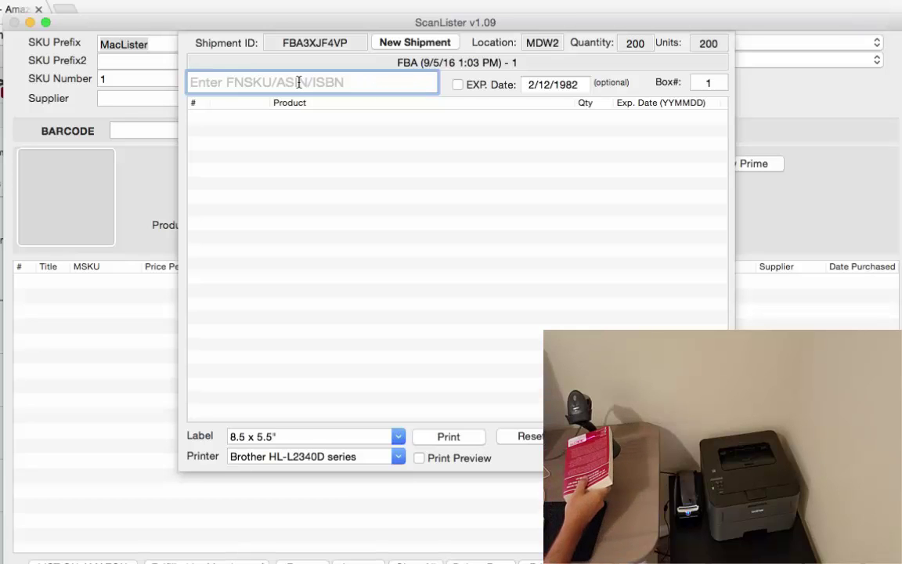
- Scan Detained, Trading for a Living and Lean In (X00175JBVR, X00176C6SB, X00178DF4X) into box 1
type("X00175JBVR")
key("Return")
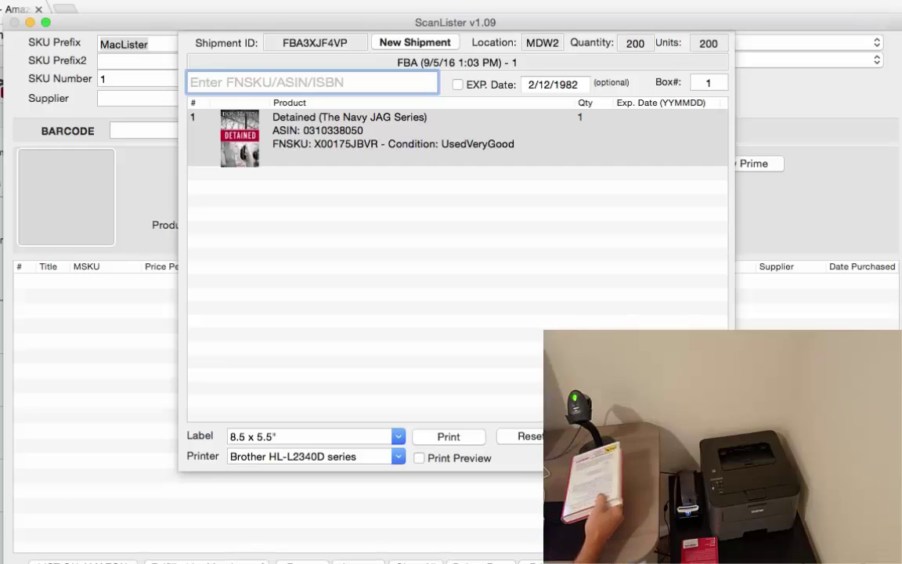
type("X00176C6SB")
key("Return")
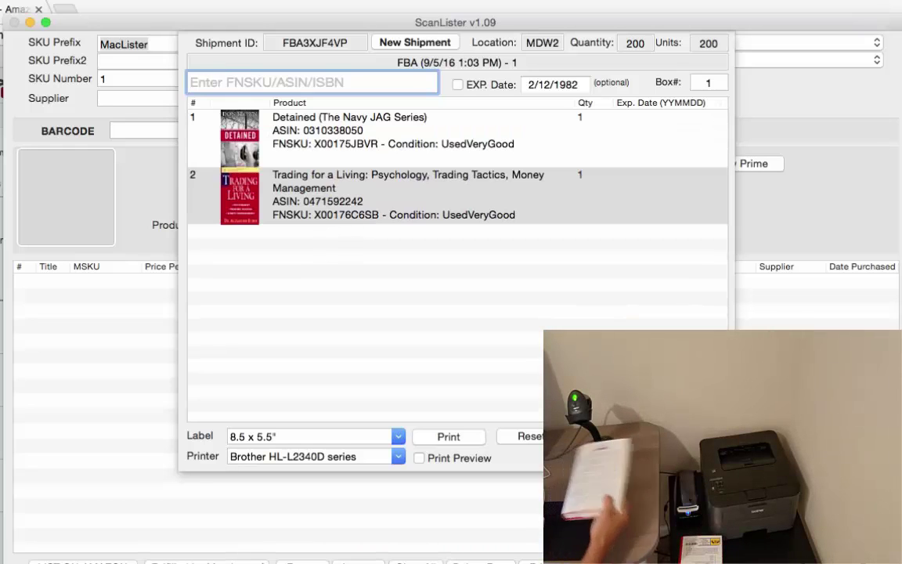
type("X00178DF4X")
key("Return")
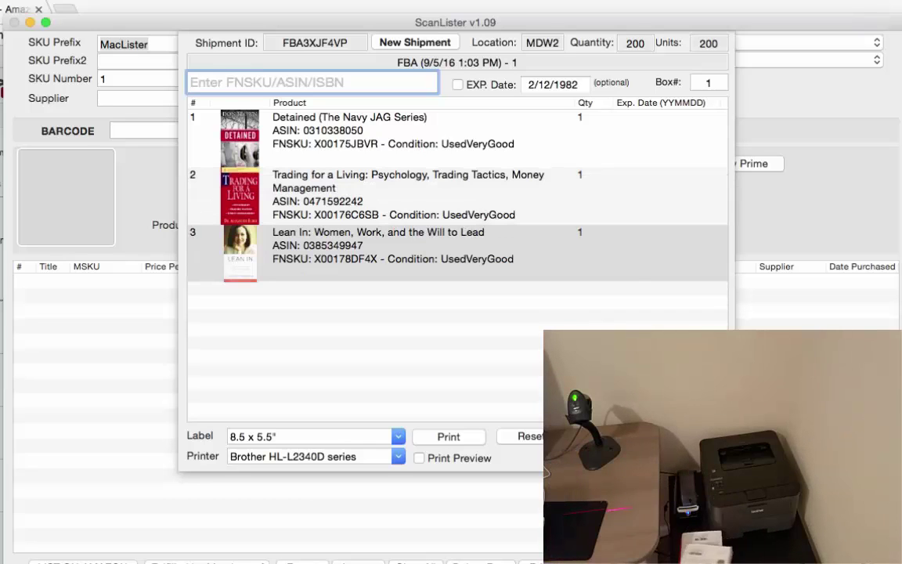
- Scan Inner Compass, Wild Goose Chase and Pistis Sophia into box 1, plus FNSKU X00176KV
type("X00178D1PV")
key("Return")
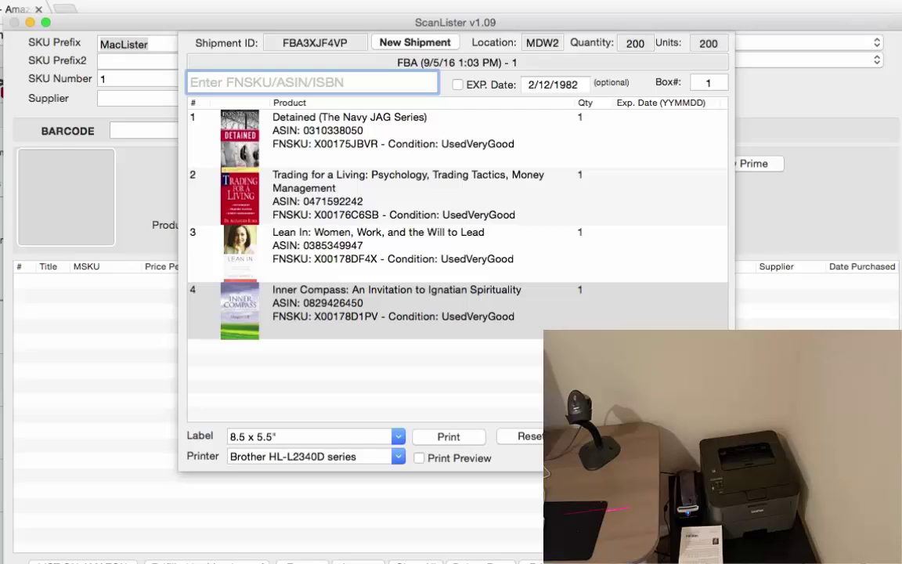
type("X00178DELR")
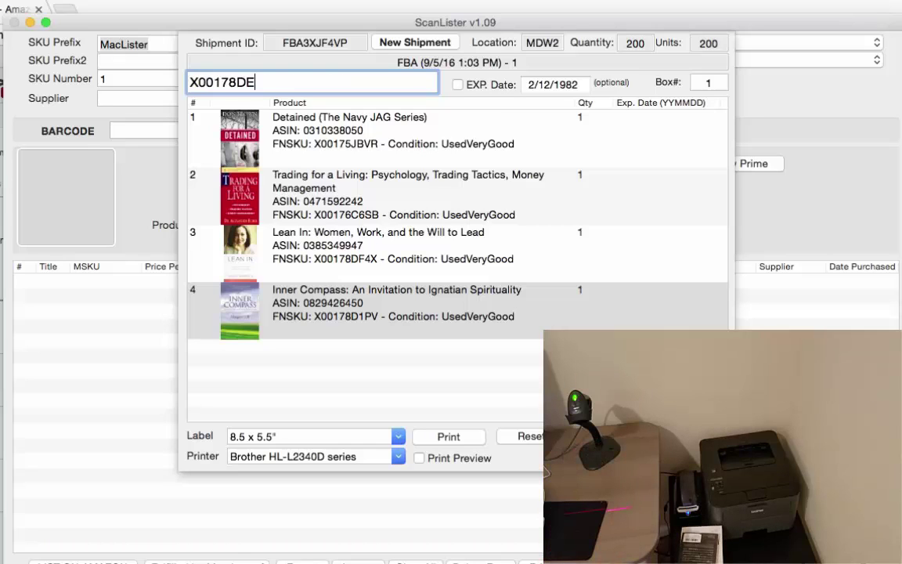
key("Return")
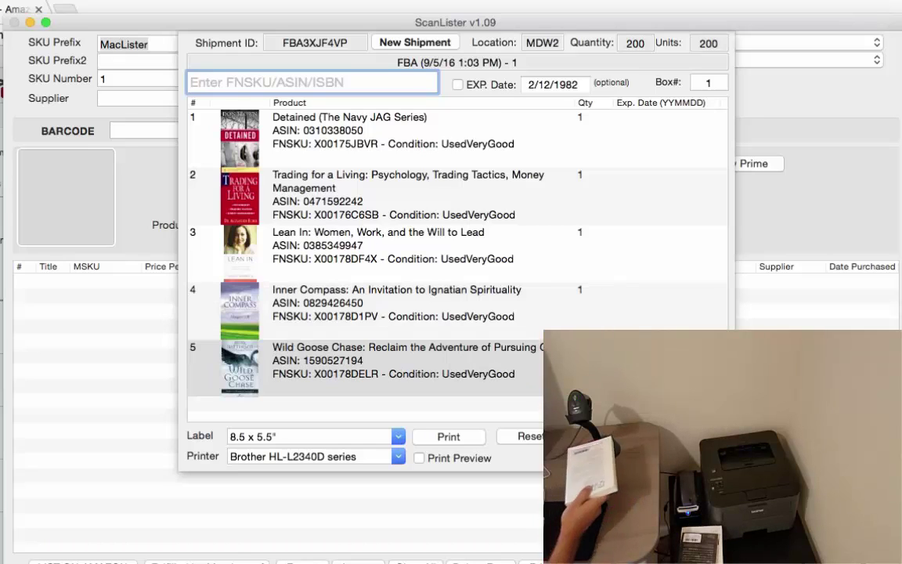
key("Return")
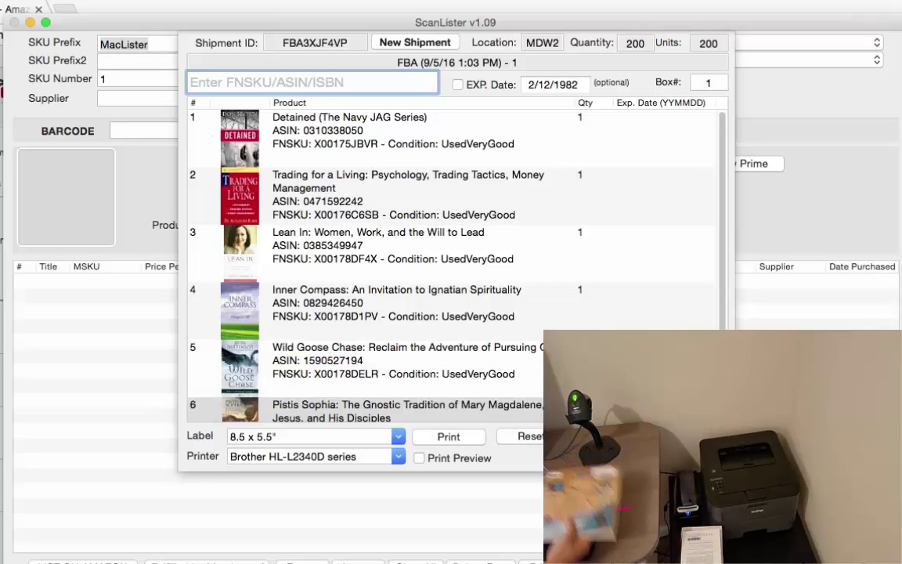
type("X00176KV")
key("Return")
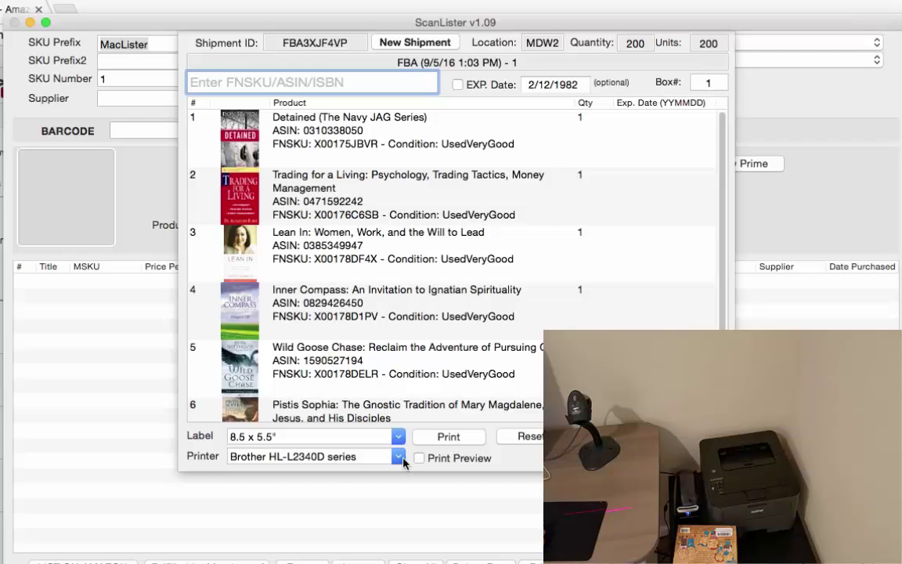
- Print box 1's content label on the Brother HL-L2340D series and confirm to begin box 2
left_click(347, 456)
left_click(345, 474)
left_click(446, 438)
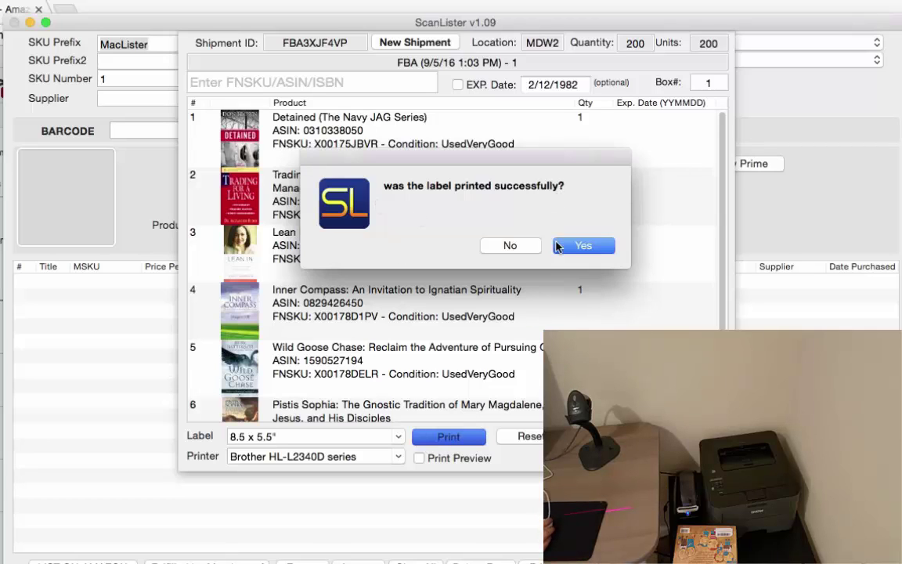
left_click(584, 246)
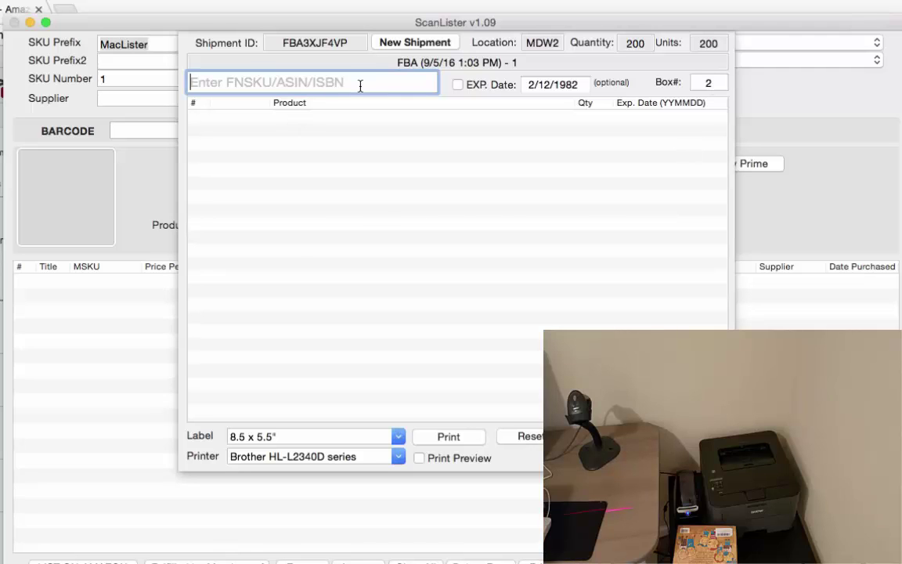
- Scan X00177WL8F (The Compleat Meadmaker) and X0017864RX (The Way of the Prisoner) into box 2
type("X00177WL8F")
key("Return")
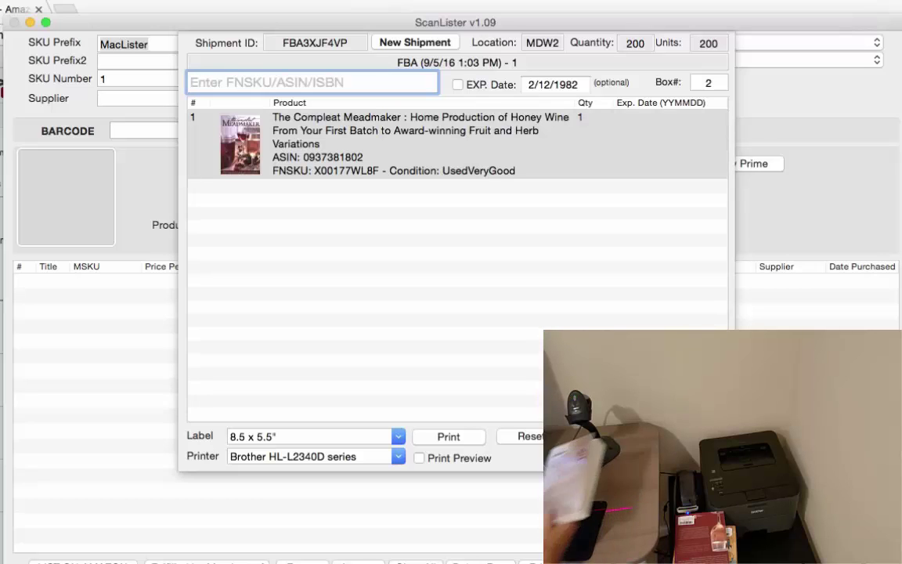
type("X0017864RX")
key("Return")
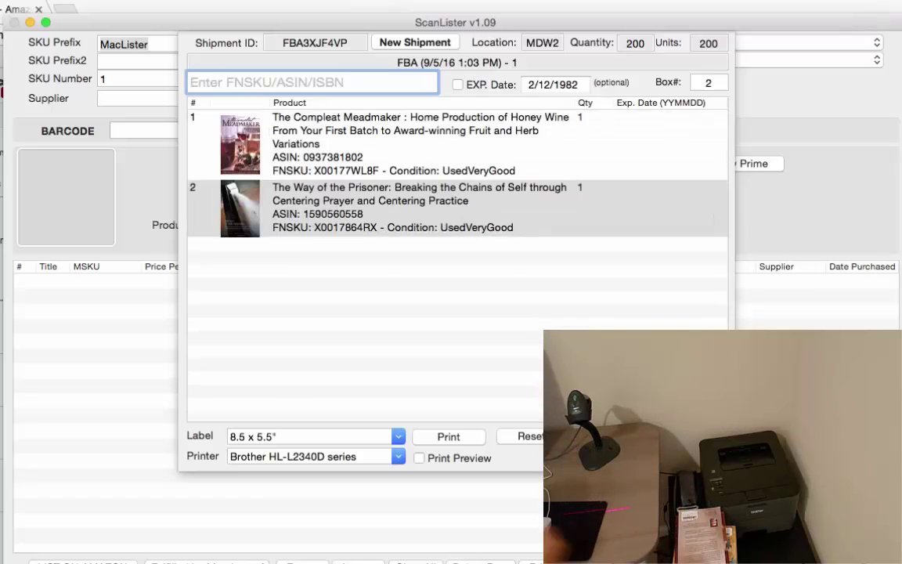